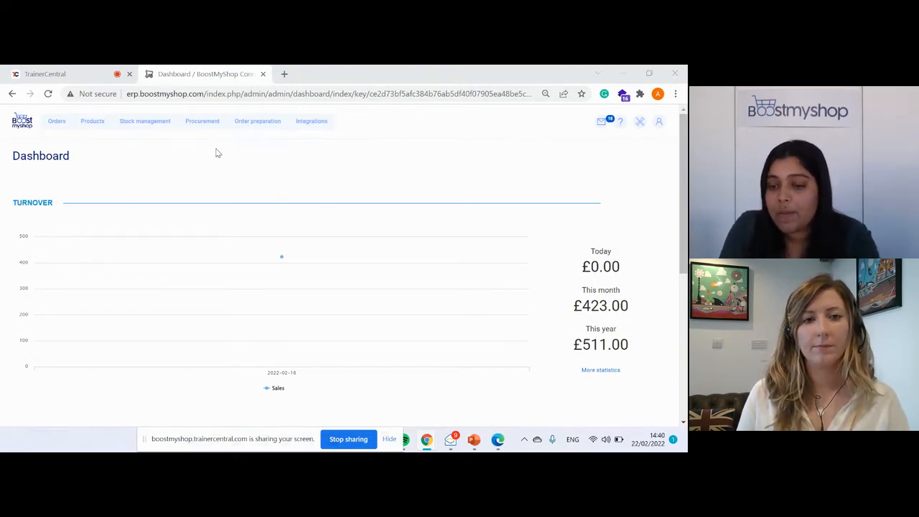
# Open order preparation and review the in-stock, partial and backorder order lists.
pyautogui.click(259, 127)
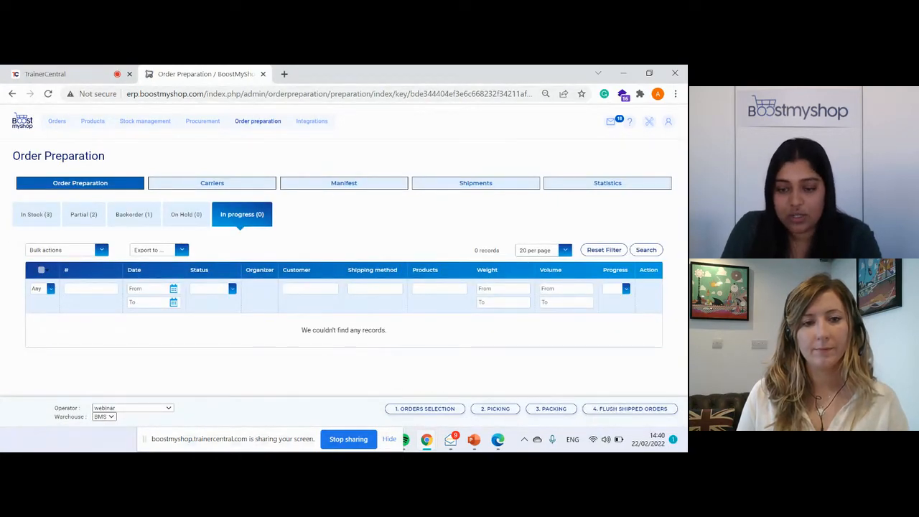
pyautogui.click(22, 219)
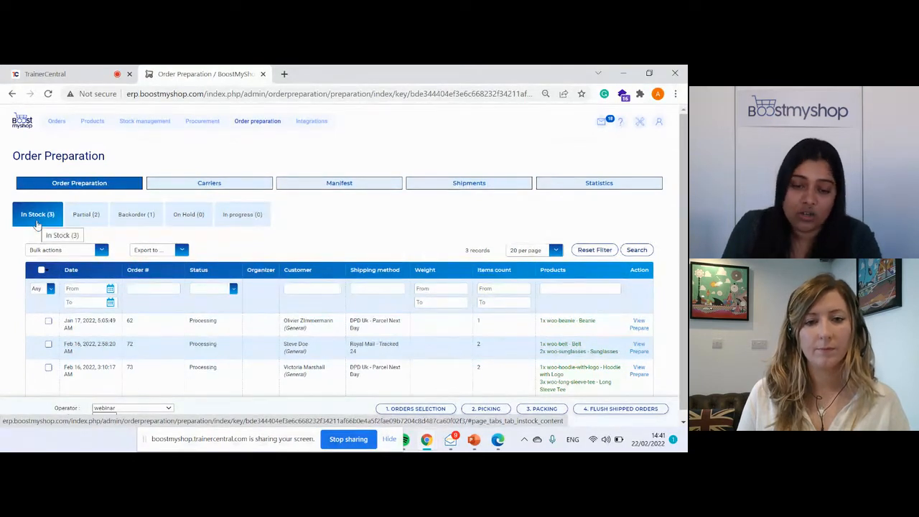
pyautogui.click(77, 224)
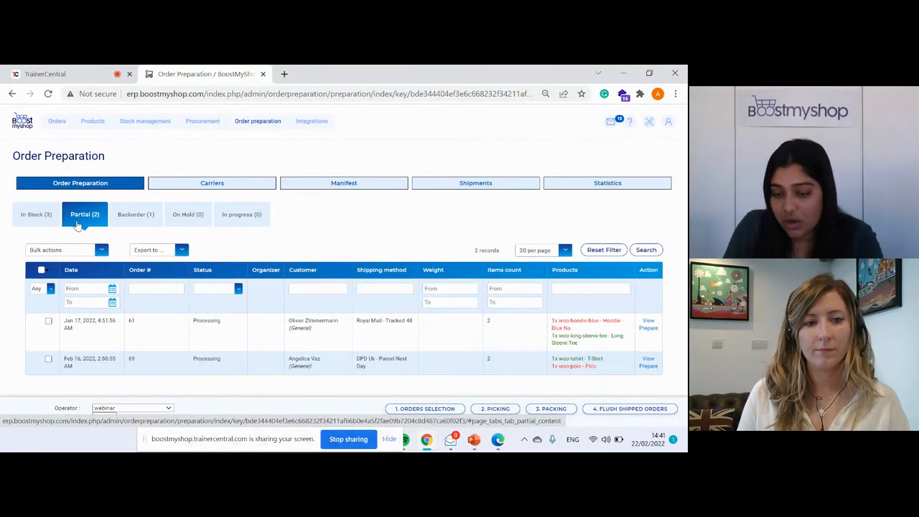
pyautogui.click(134, 224)
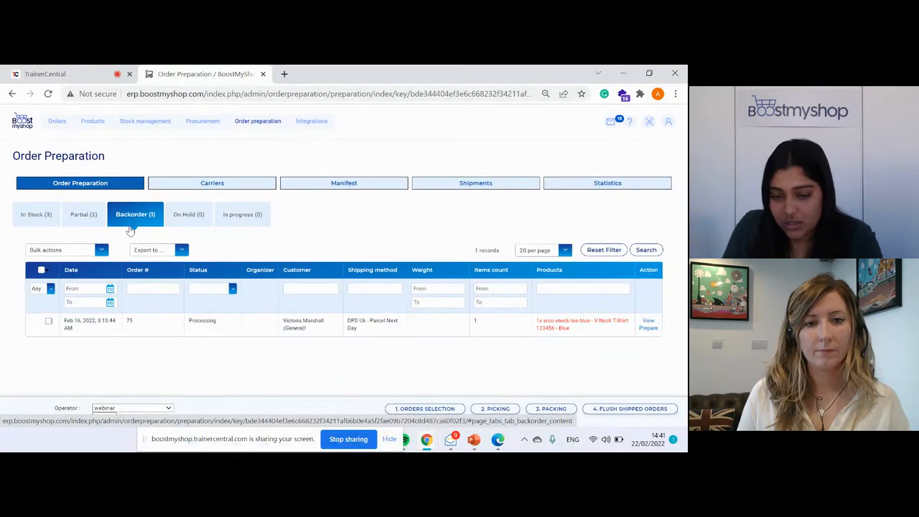
# Add the in-stock order for a belt and two sunglasses, shipping by Royal Mail - Tracked 24, to the orders being prepared.
pyautogui.click(35, 217)
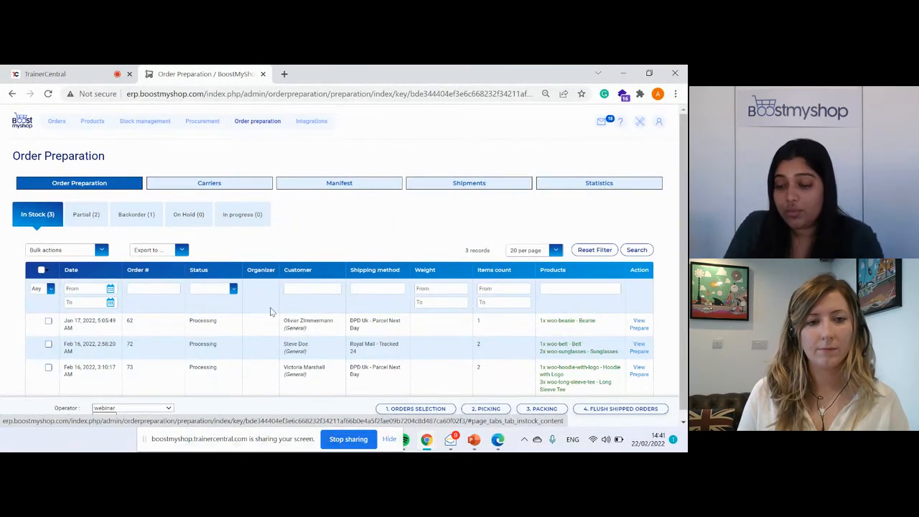
pyautogui.scroll(-1, 278, 321)
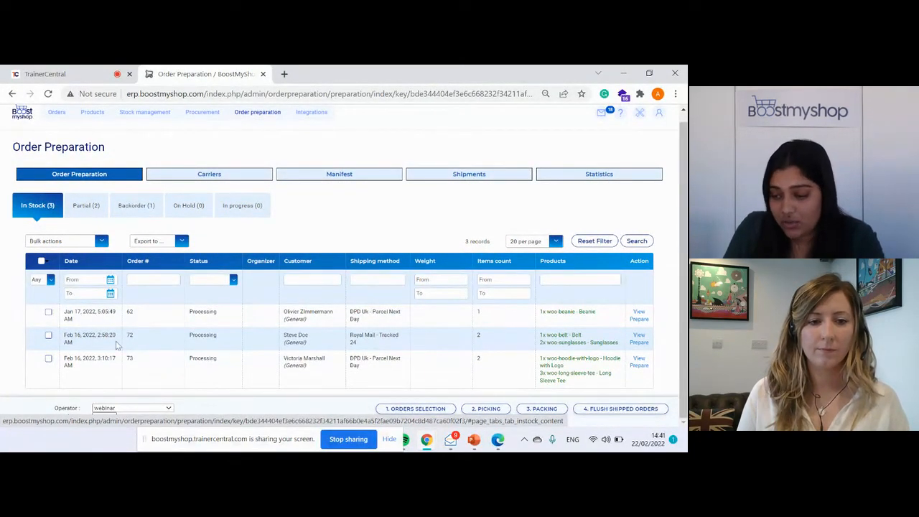
pyautogui.click(643, 345)
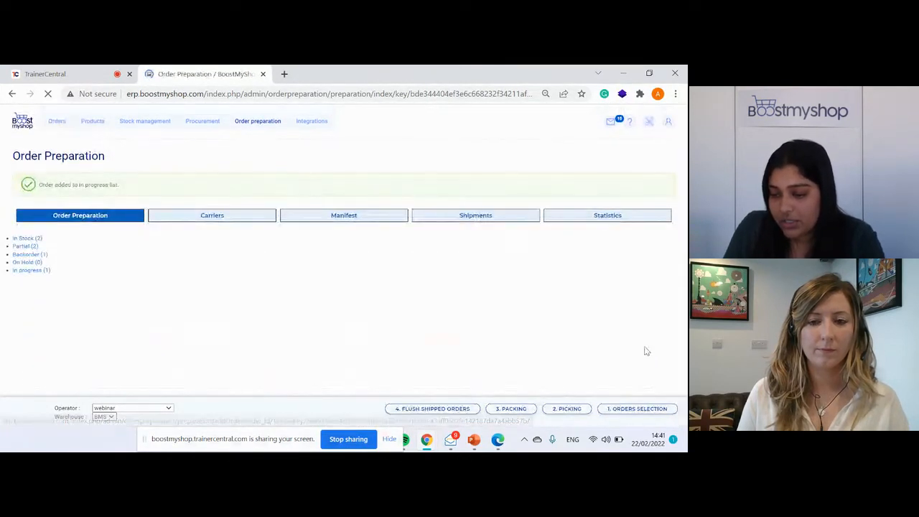
# Add the partially available order containing the Long Sleeve Tee, shipping by Royal Mail - Tracked 48, to the orders being prepared.
pyautogui.click(78, 247)
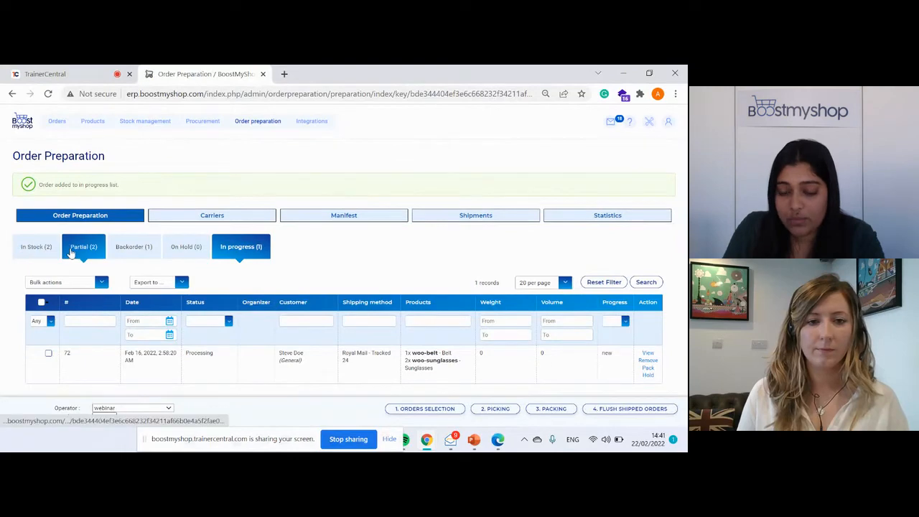
pyautogui.scroll(-1, 369, 271)
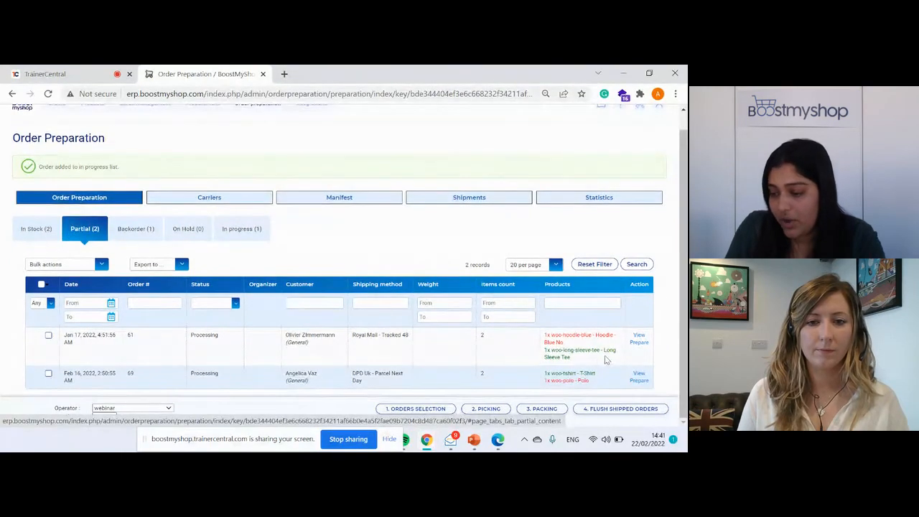
pyautogui.click(637, 344)
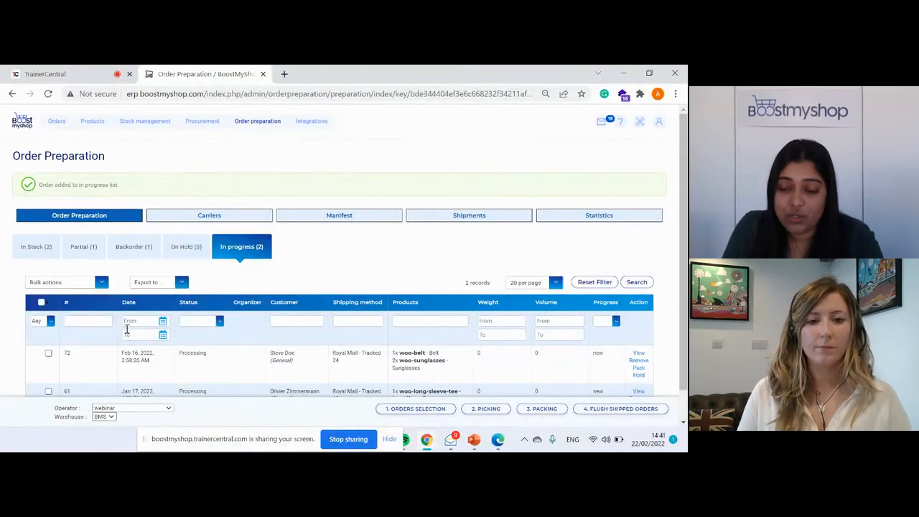
# Generate the picking list for the in-progress orders and open the downloaded PDF.
pyautogui.scroll(-1, 126, 335)
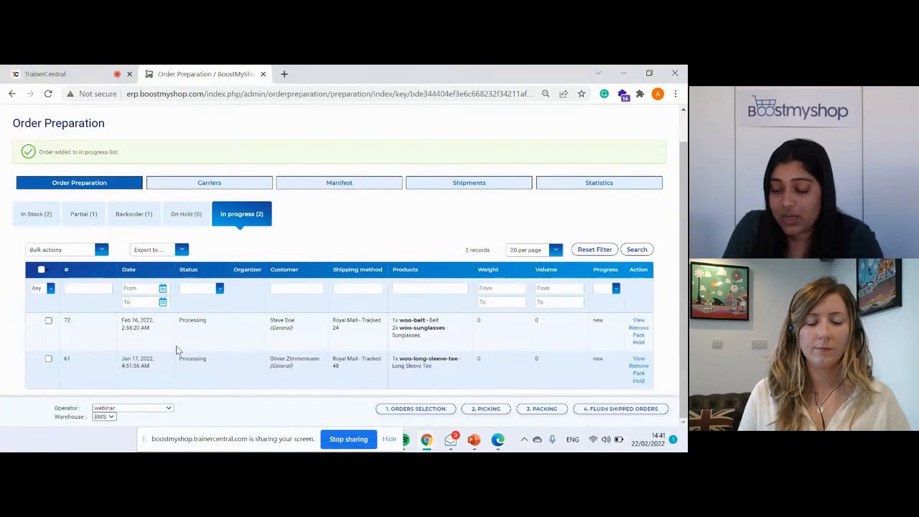
pyautogui.click(480, 410)
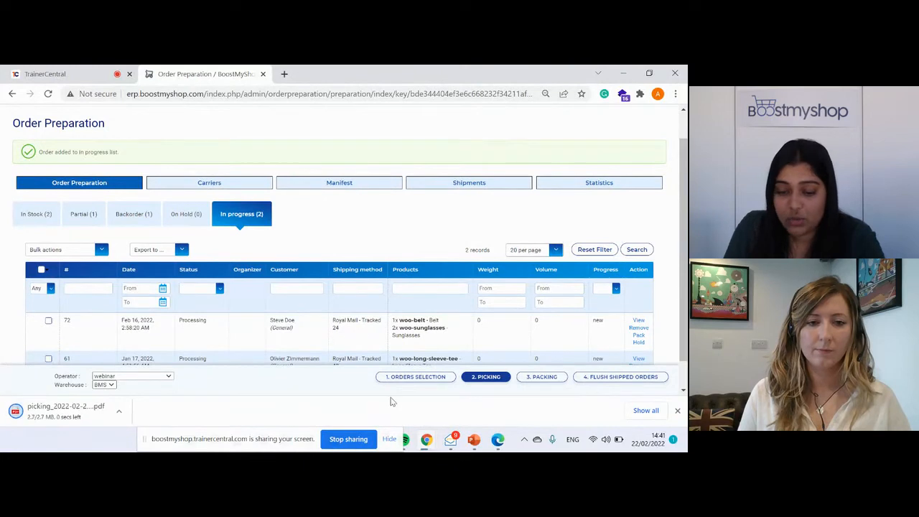
pyautogui.click(81, 416)
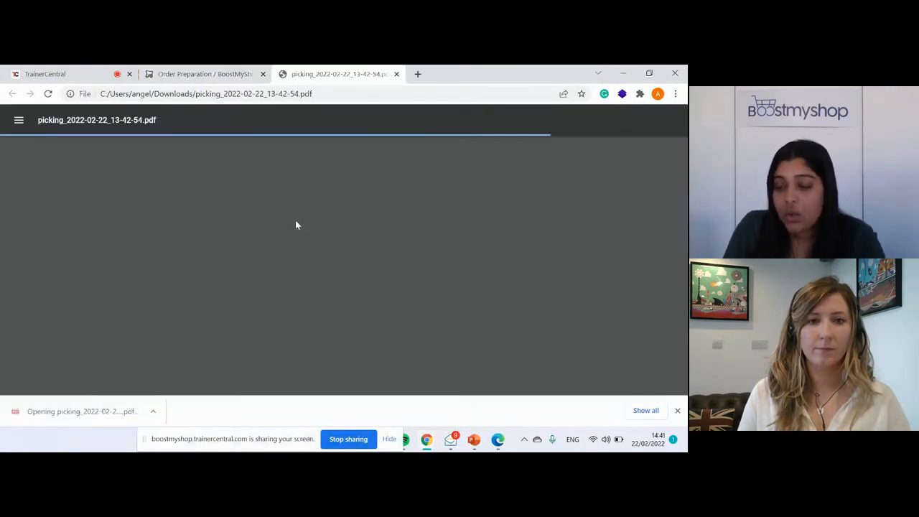
# Examine the global picking sheet and the belt and sunglasses order's own picking page with its barcode.
pyautogui.scroll(-1, 301, 242)
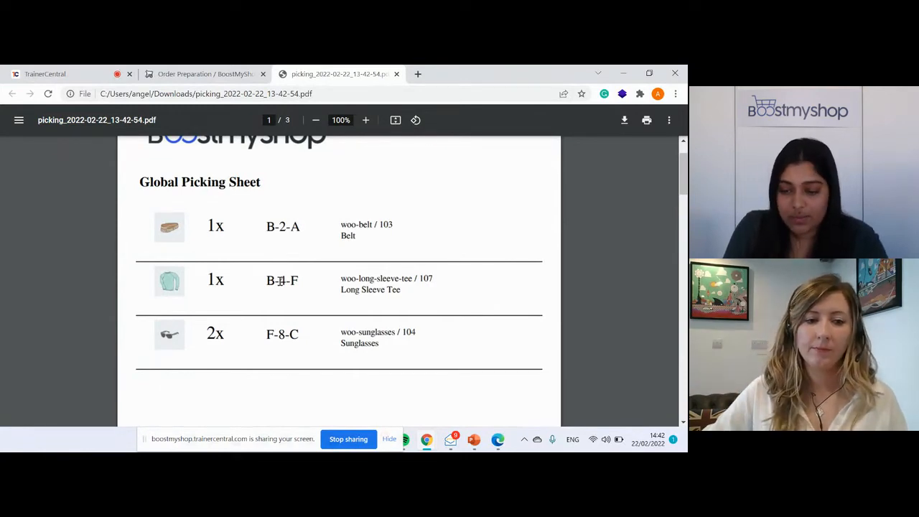
pyautogui.scroll(-6, 280, 280)
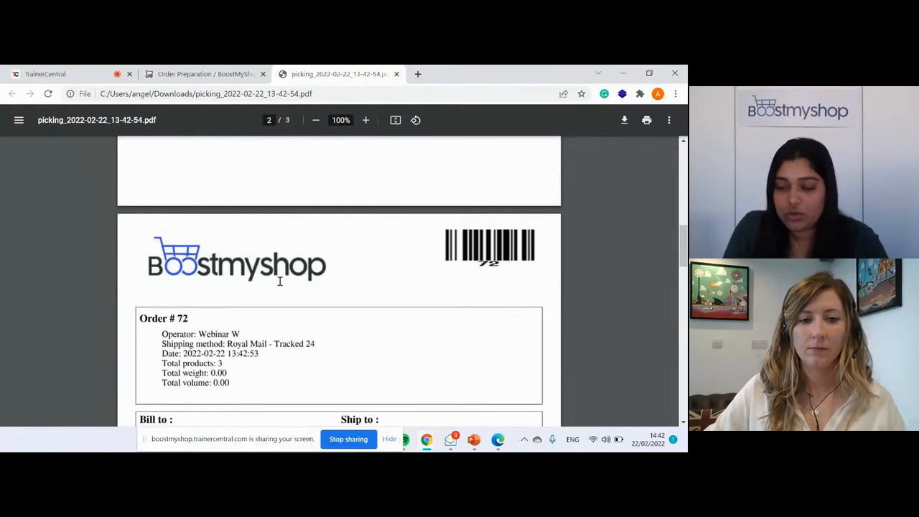
pyautogui.scroll(-1, 280, 281)
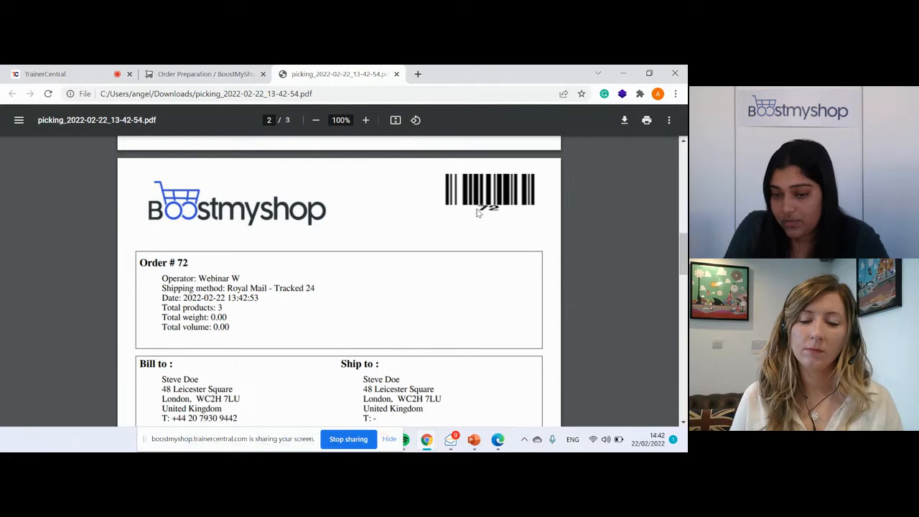
# Return to order preparation, start packing and choose the belt and sunglasses order as the one to pack.
pyautogui.click(204, 74)
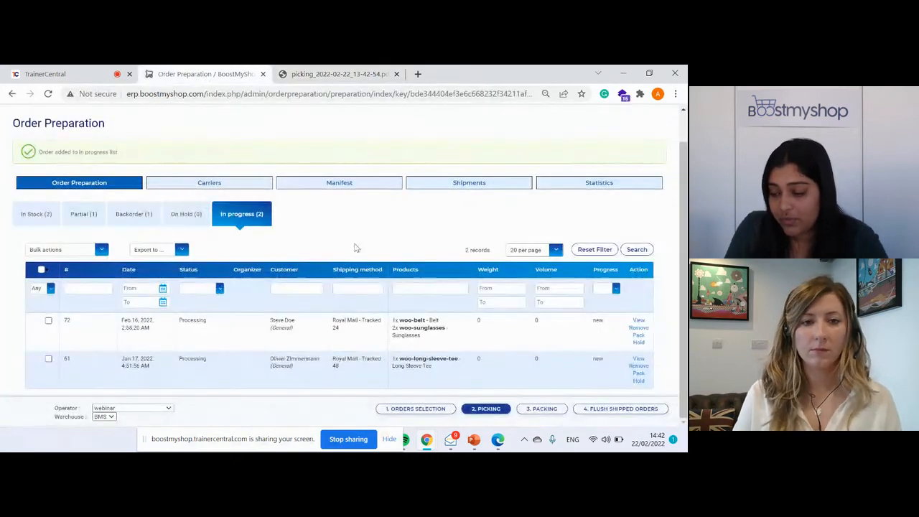
pyautogui.click(551, 413)
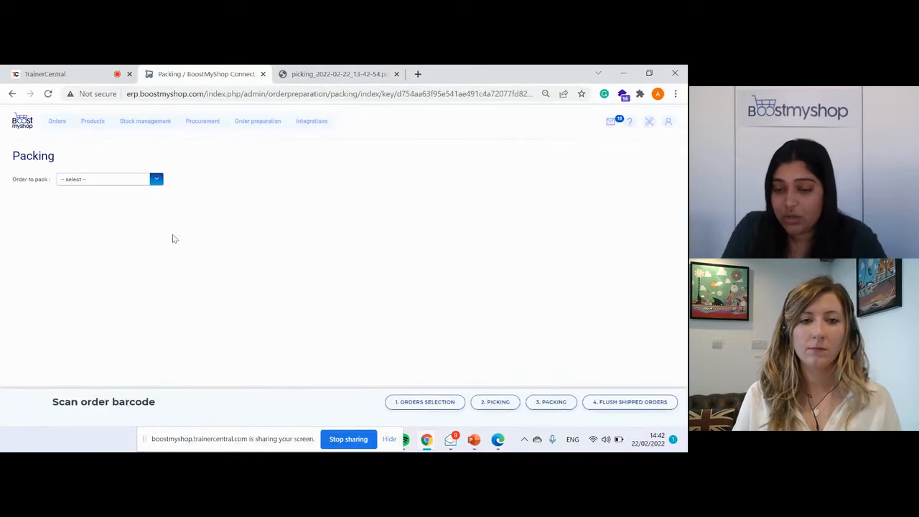
pyautogui.click(156, 179)
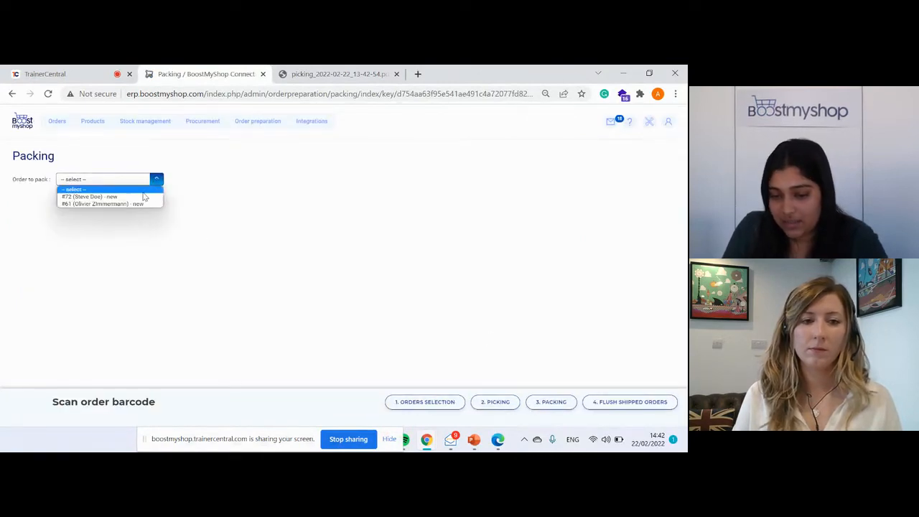
pyautogui.click(136, 197)
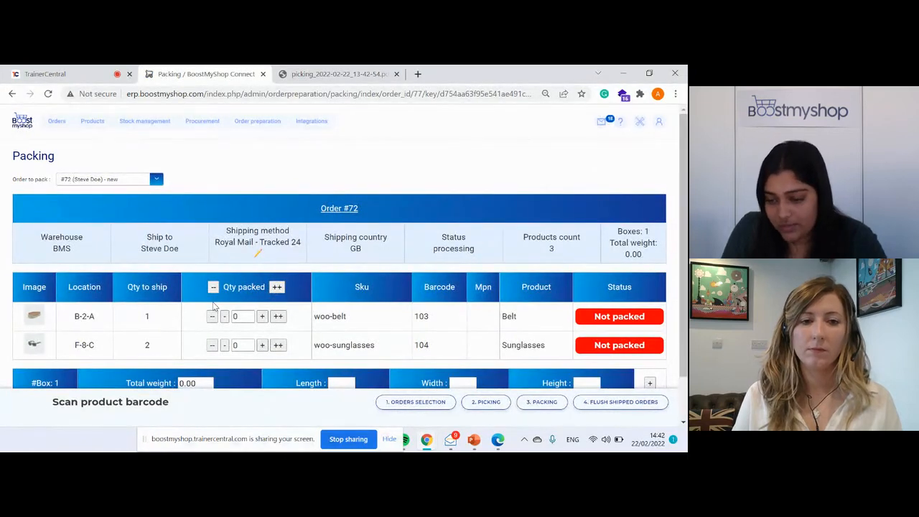
# Mark the full quantities as packed: 1 woo-belt and 2 woo-sunglasses.
pyautogui.scroll(-1, 213, 307)
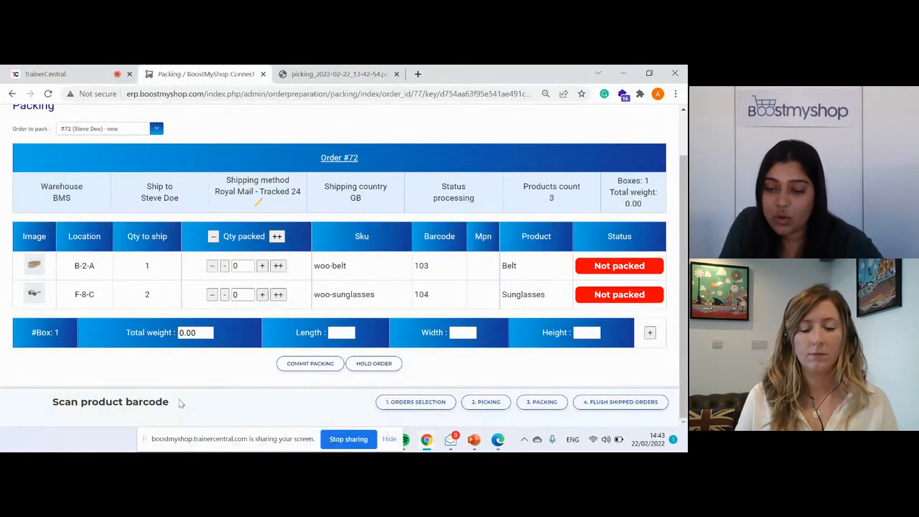
pyautogui.click(279, 266)
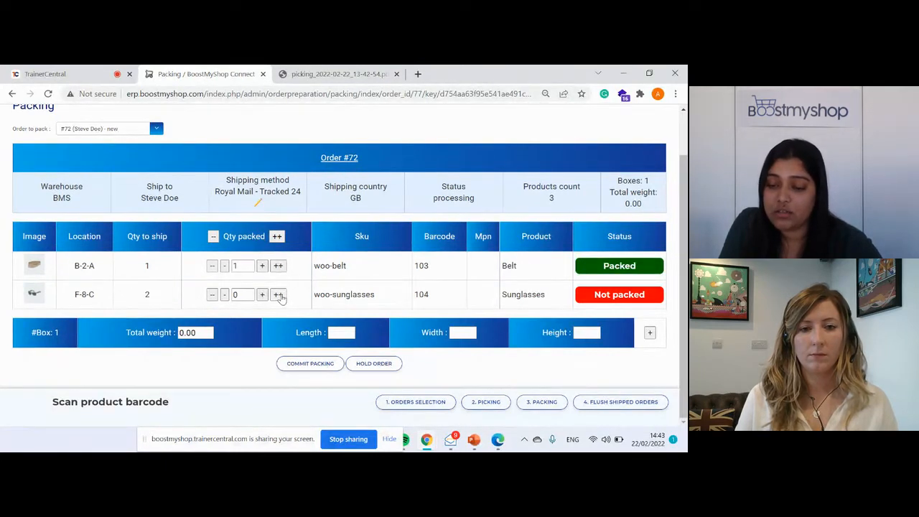
pyautogui.click(278, 295)
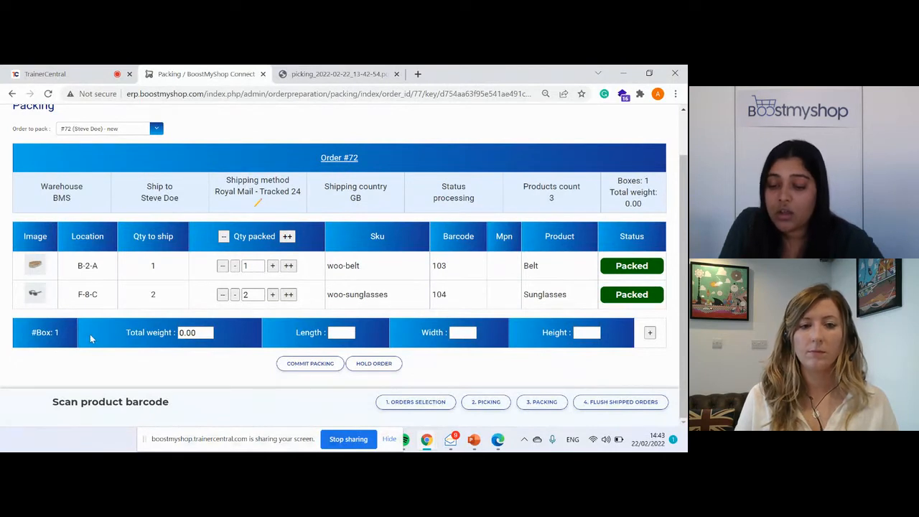
# Set the box's total weight to 5.00 and commit the packing of the order.
pyautogui.click(185, 333)
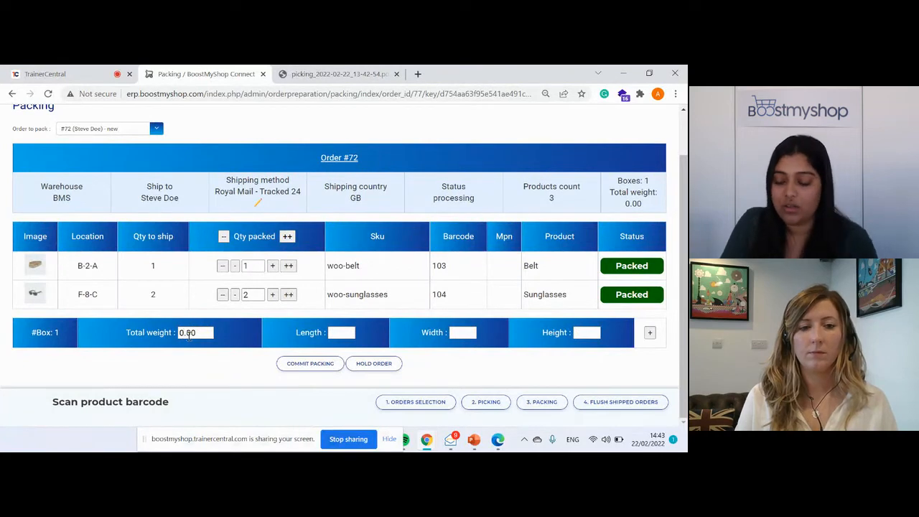
pyautogui.press('BackSpace')
pyautogui.write('5')
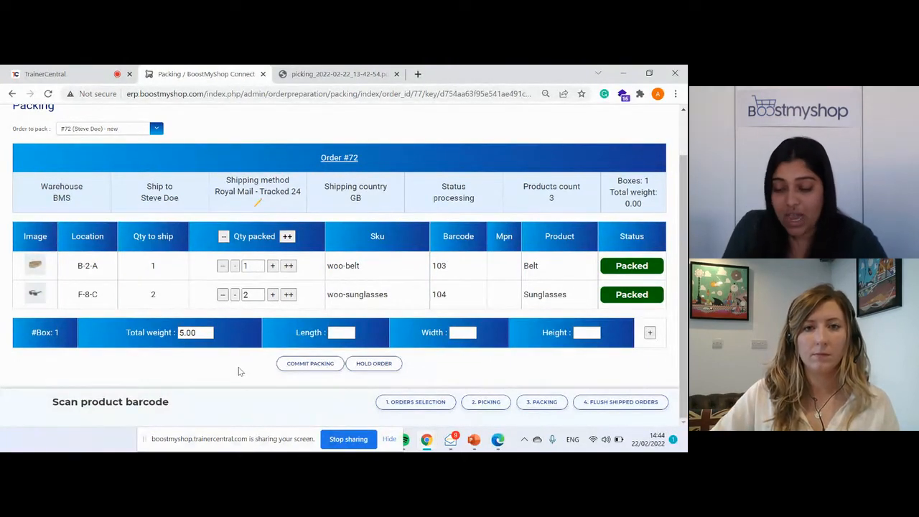
pyautogui.click(326, 369)
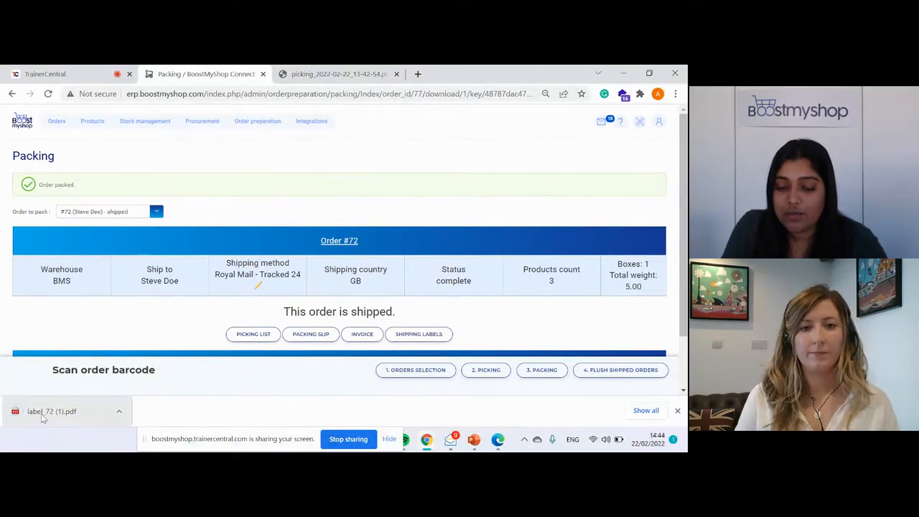
# Open the downloaded Royal Mail shipping label, and check the tracking number on the order's packing page.
pyautogui.click(43, 419)
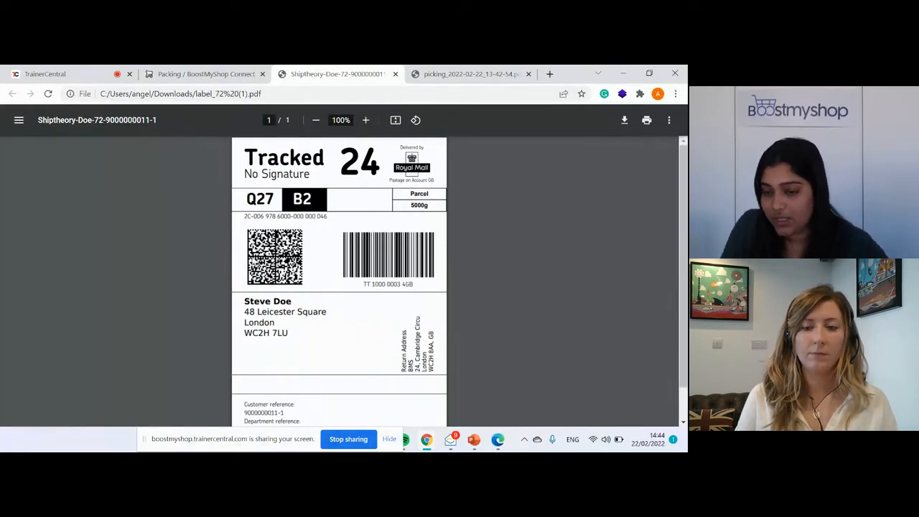
pyautogui.click(205, 74)
pyautogui.scroll(-1, 273, 297)
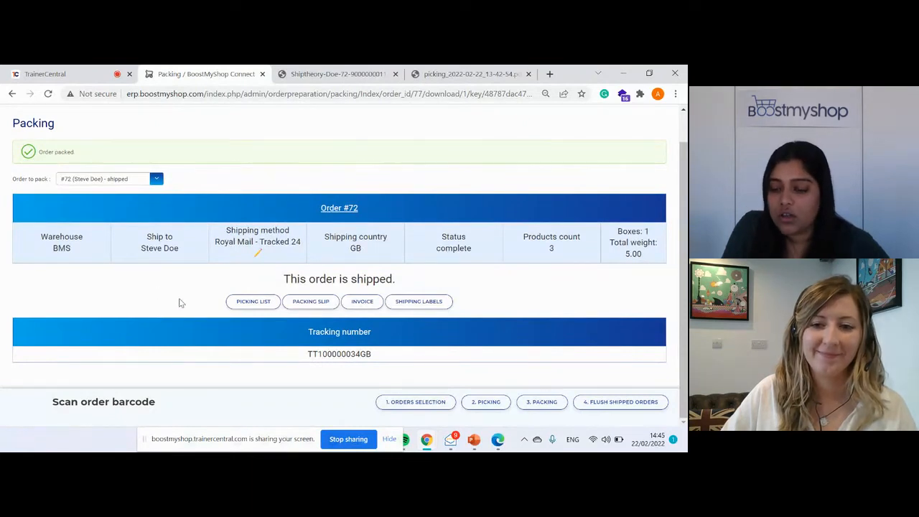
pyautogui.click(349, 439)
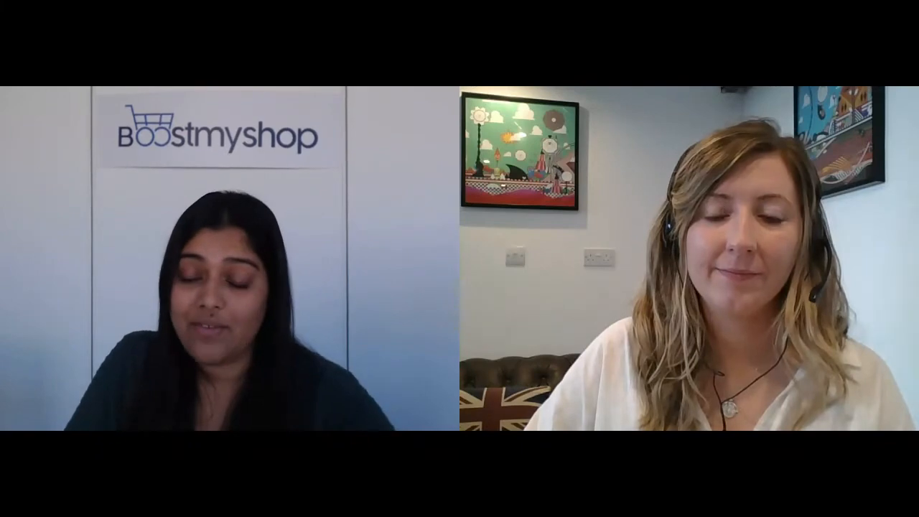